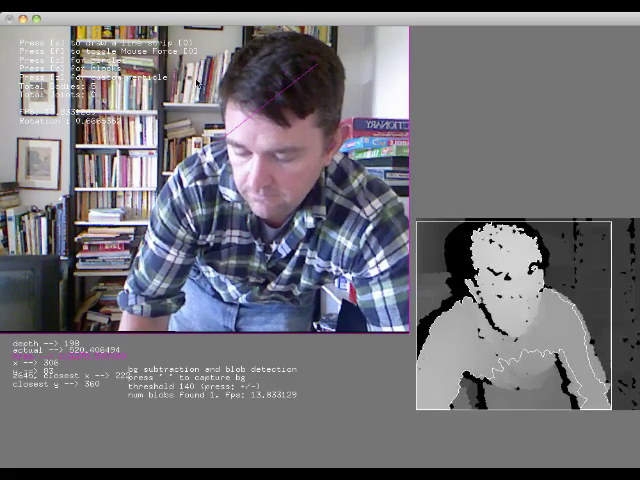
# Spawn a batch of purple Box2D circles at the top of the camera view with the 'c' key.
pyautogui.press('c')
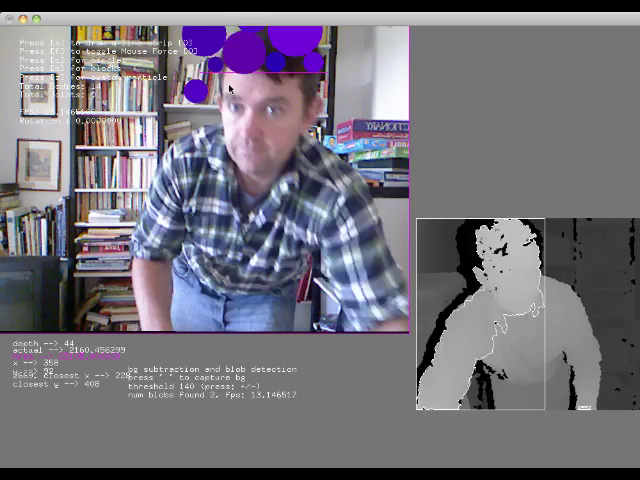